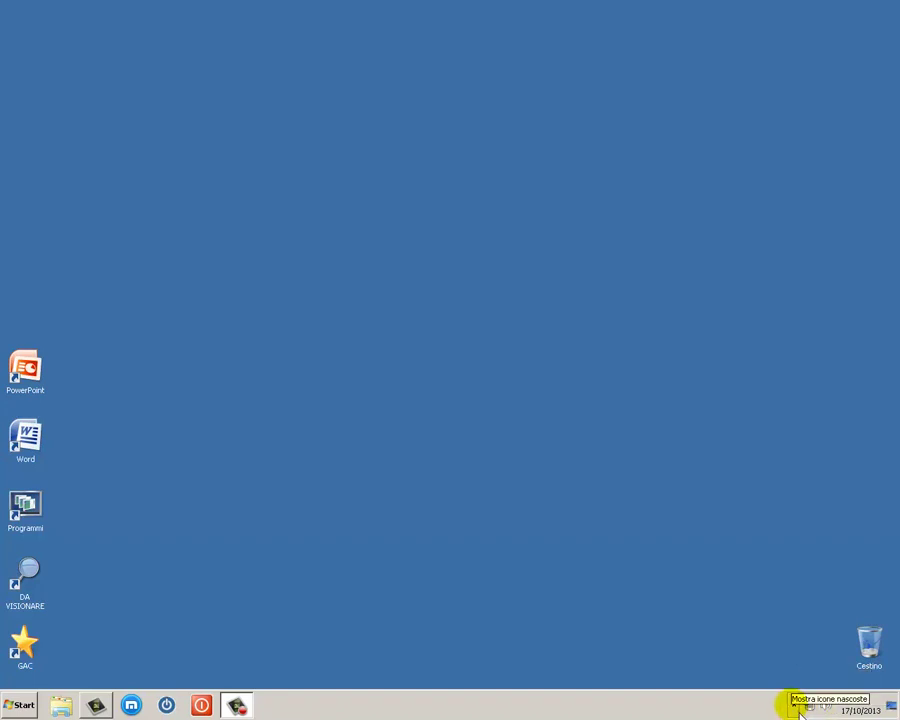
Step: View the notification area icon settings, opened once from the hidden icons and once from the taskbar options, closing them each time
click(795, 706)
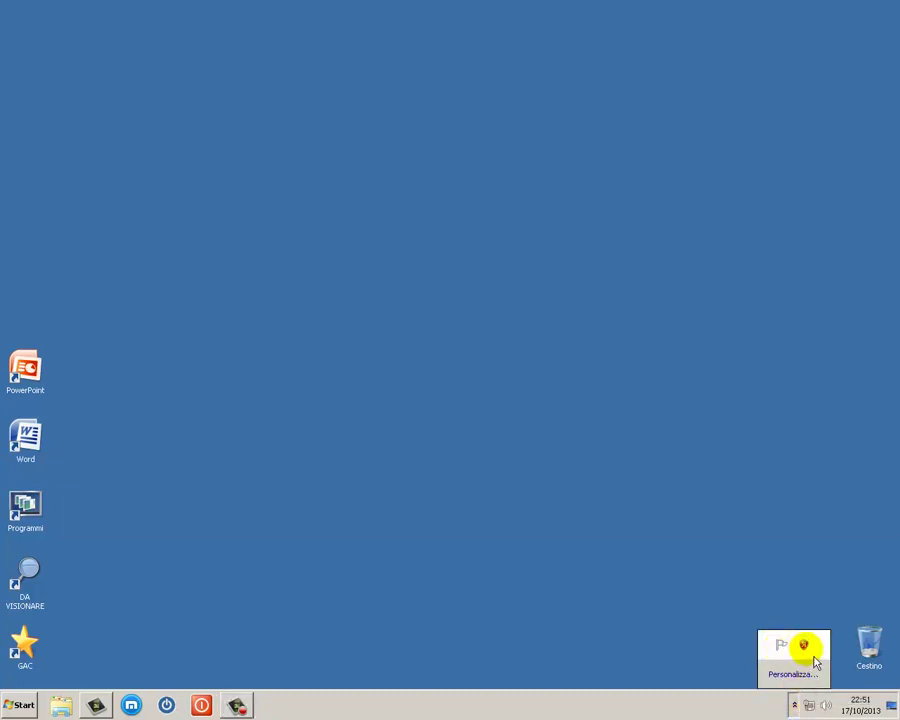
click(795, 678)
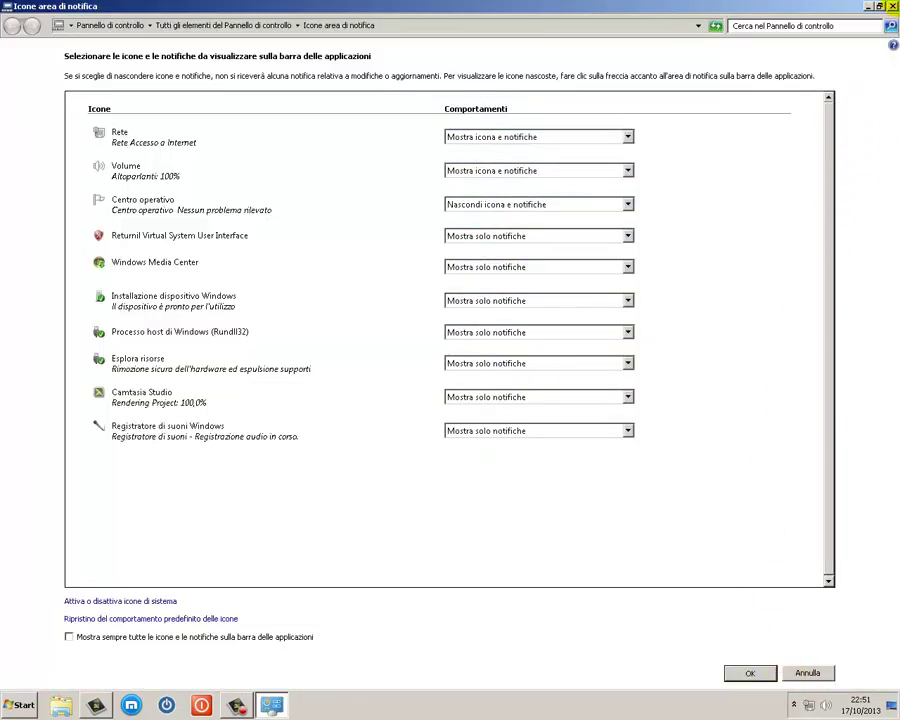
click(892, 6)
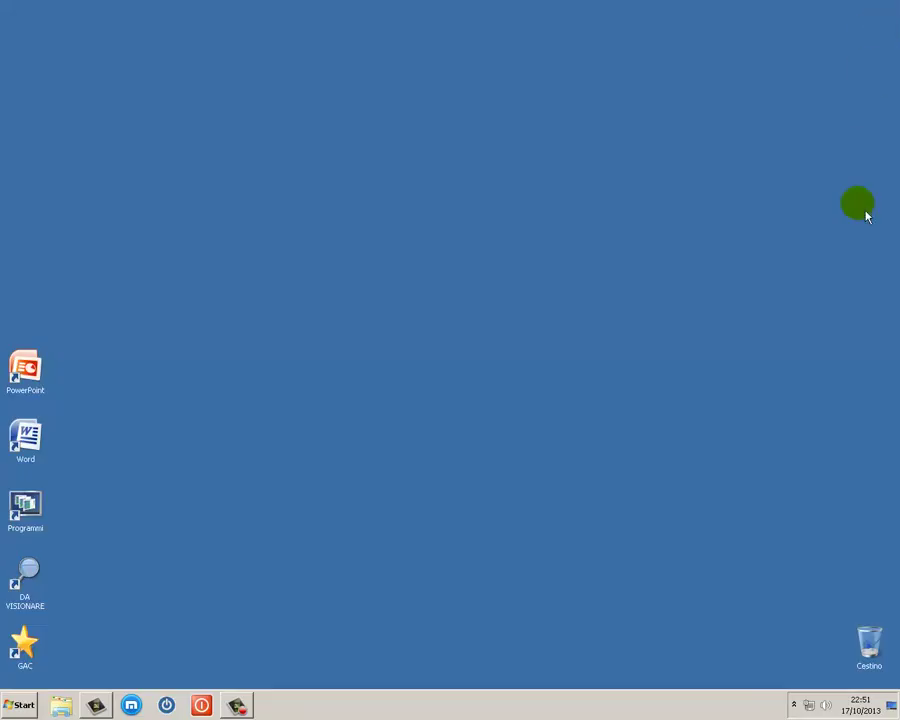
right_click(796, 712)
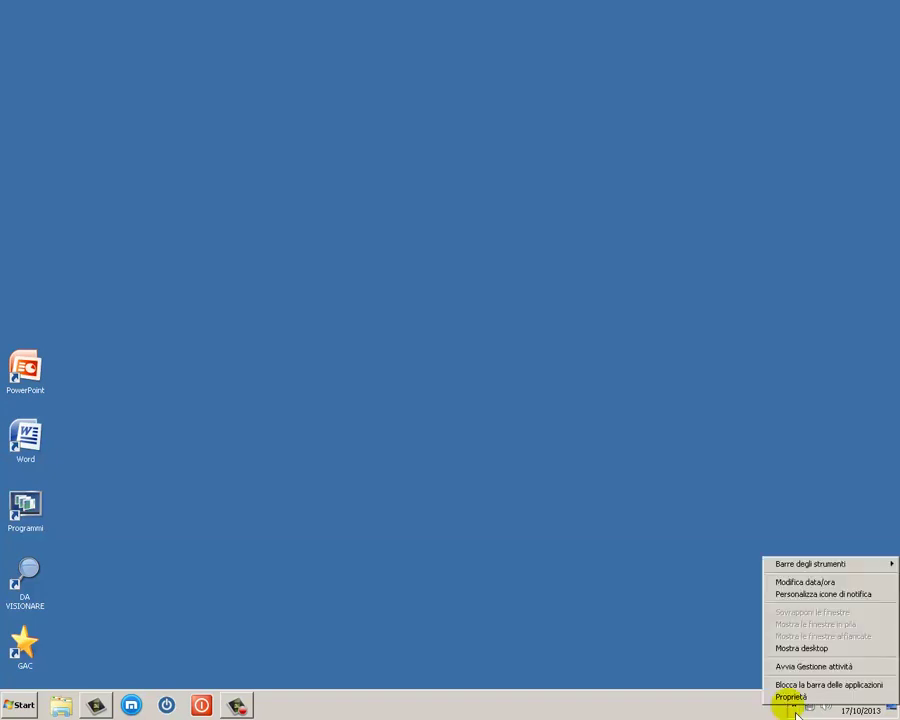
click(827, 603)
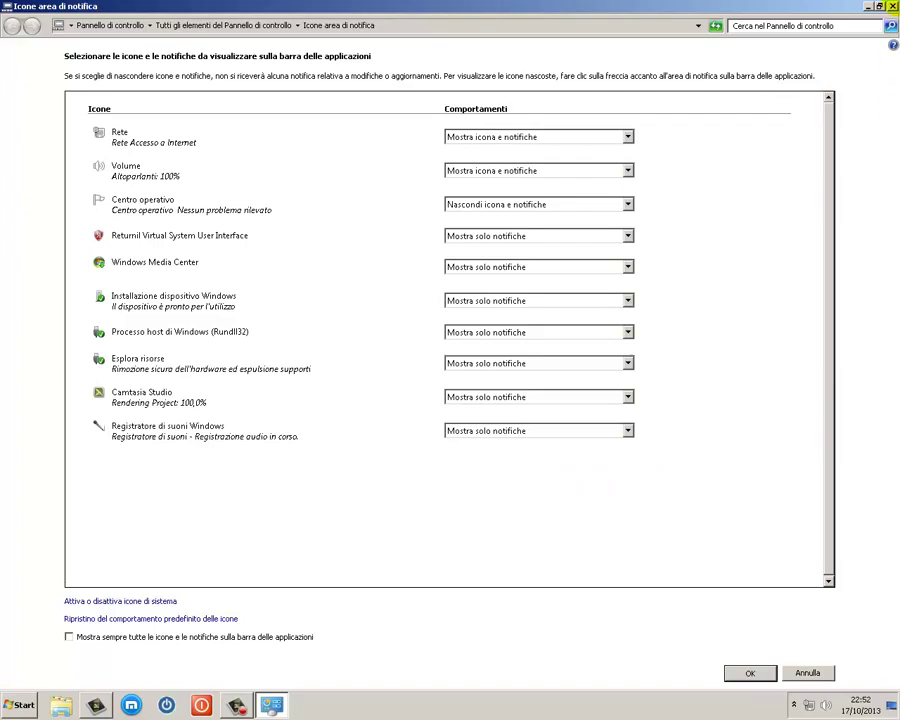
click(892, 6)
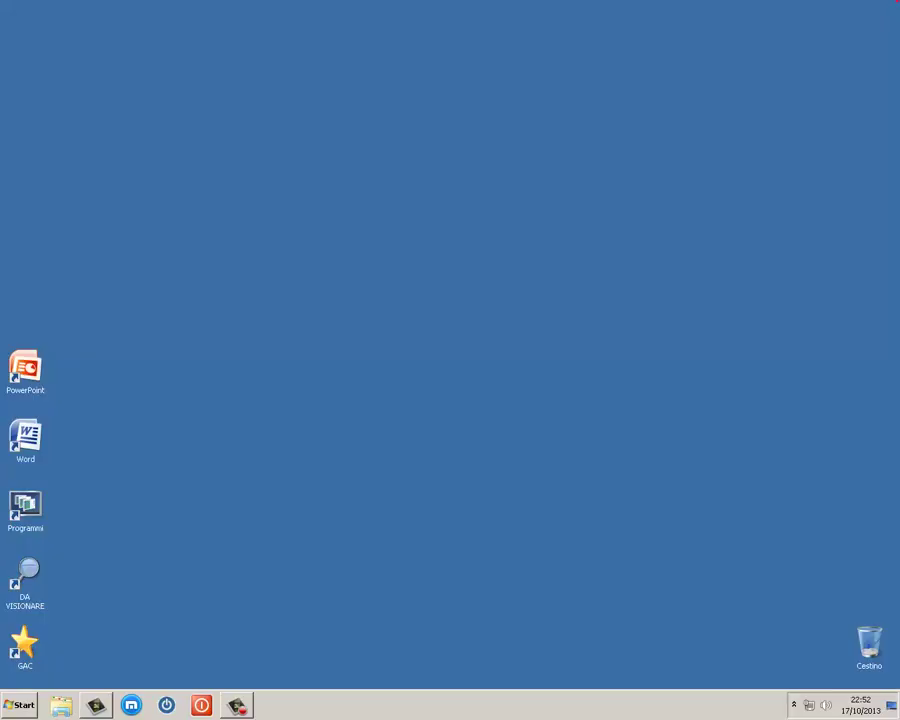
Step: In the Control Panel's Icone area di notifica settings, set Rete to Nascondi icona e notifiche, check the hidden icons and confirm
click(22, 705)
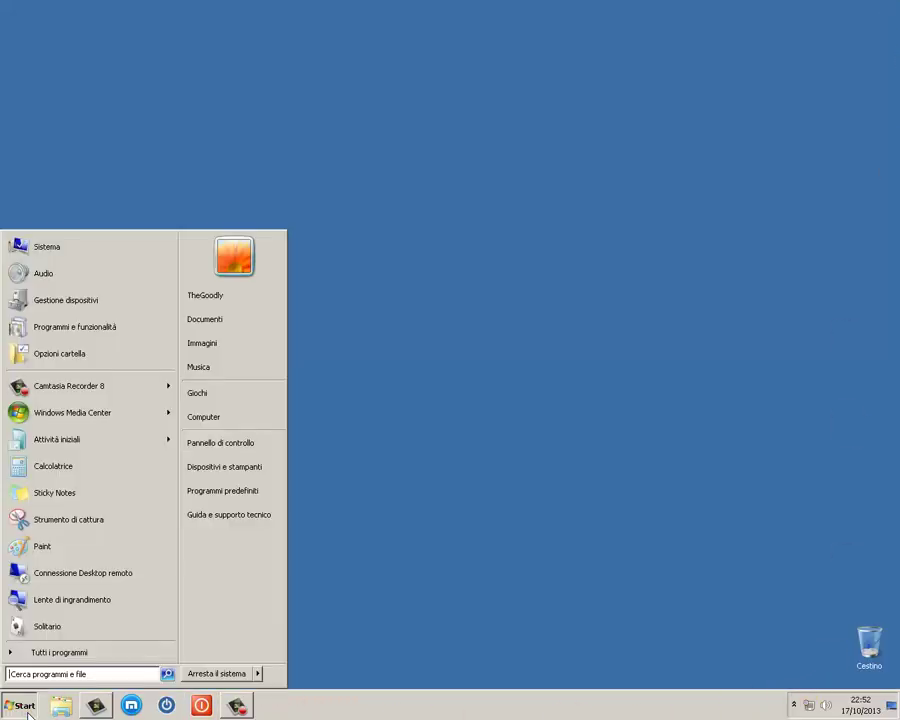
click(208, 447)
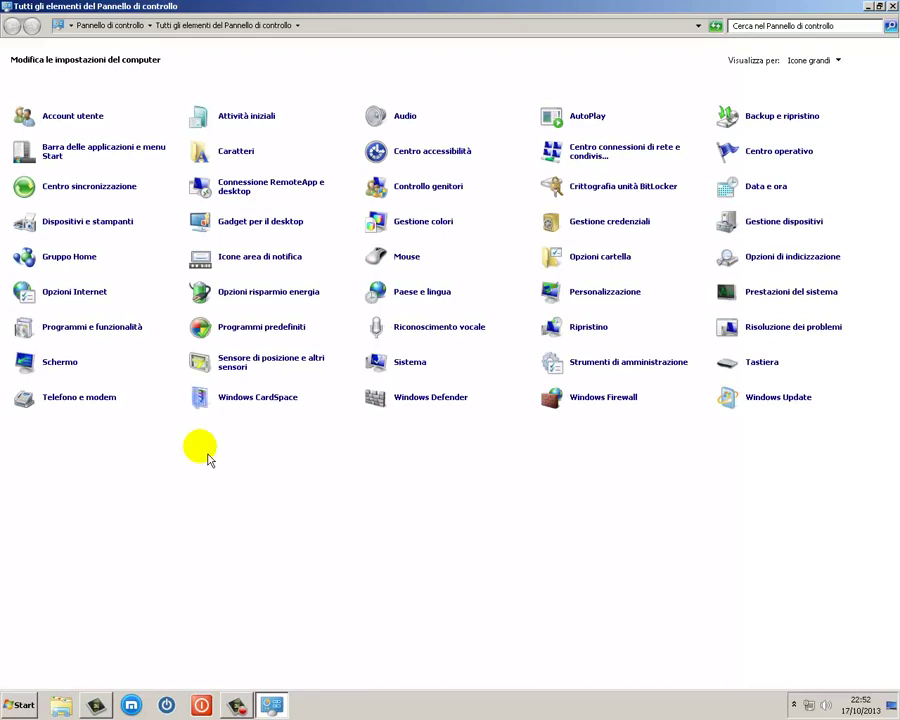
click(268, 266)
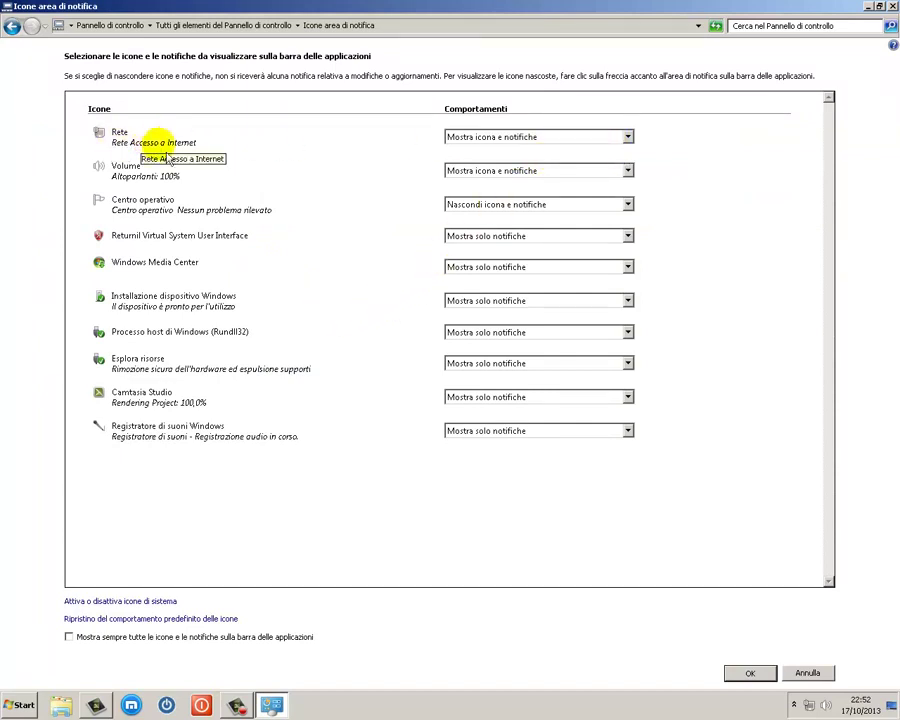
click(627, 138)
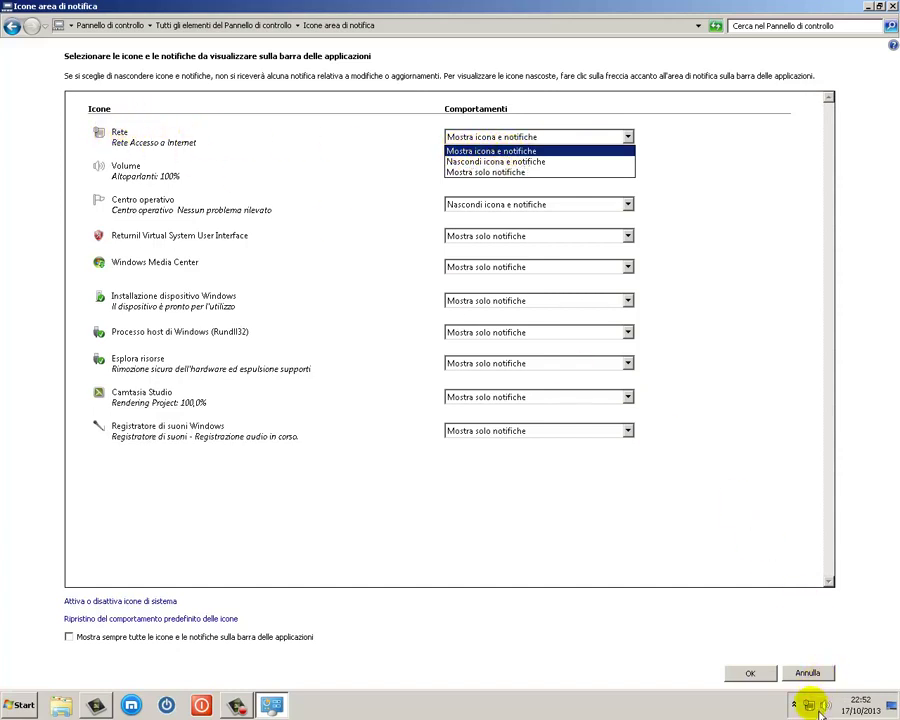
mouse_move(815, 711)
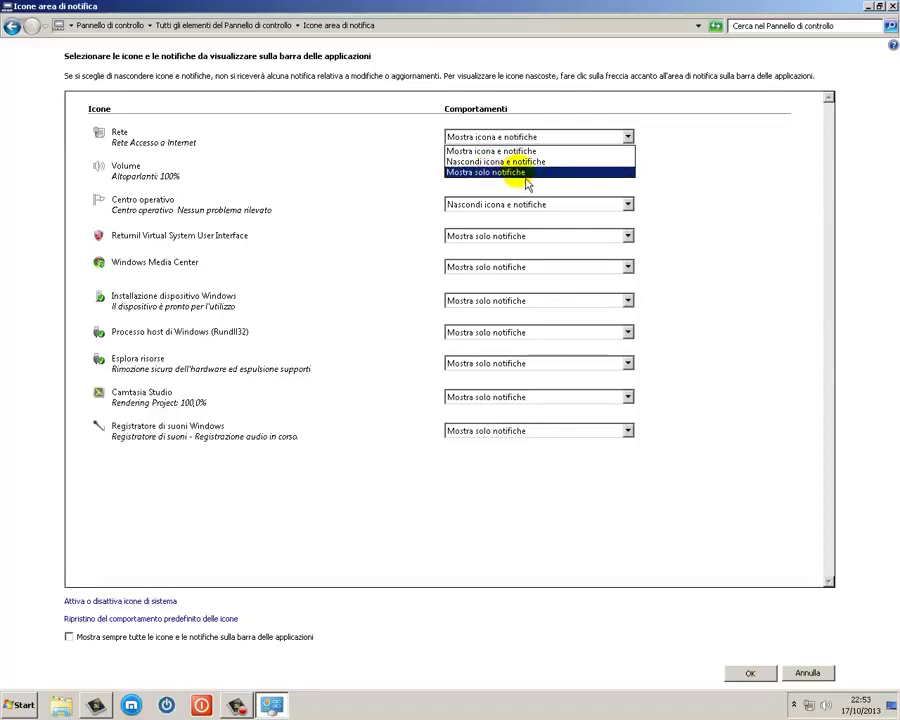
click(474, 175)
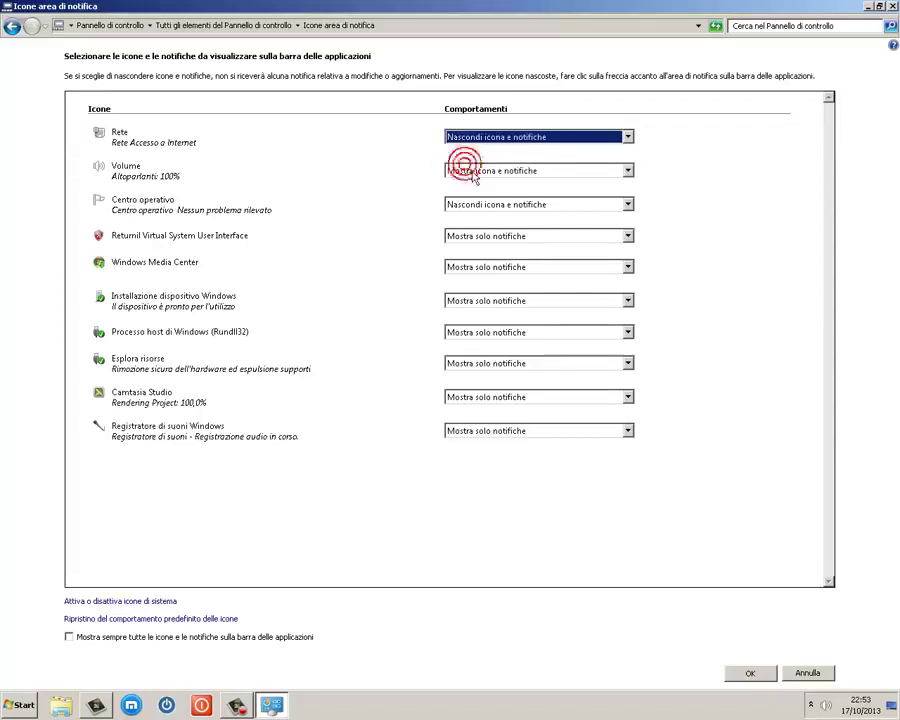
click(811, 706)
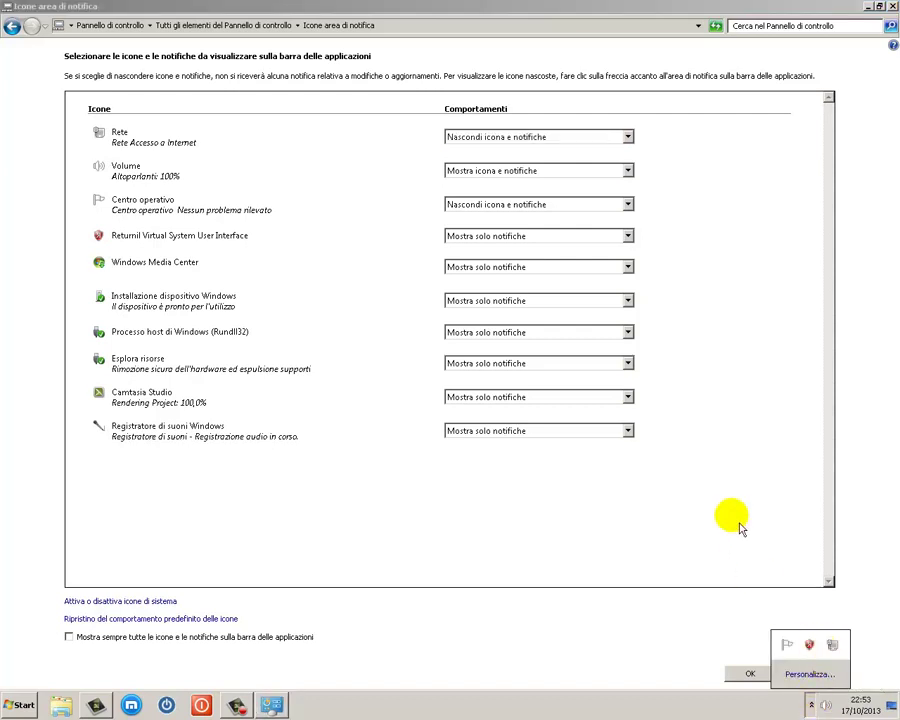
click(749, 674)
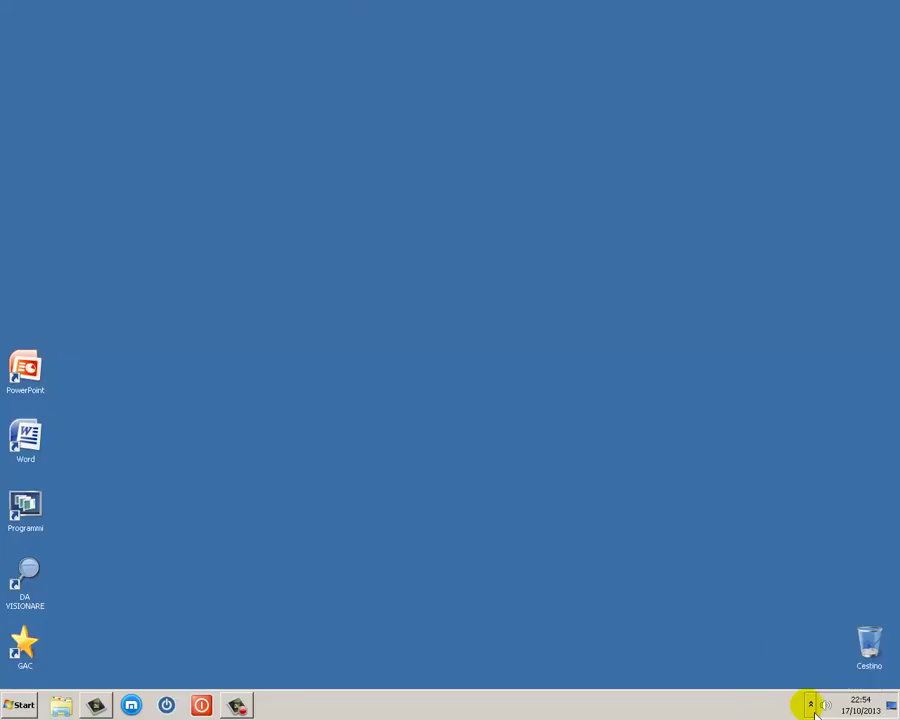
Step: Reopen the notification area settings and set Rete first to Mostra solo notifiche, and finally to Mostra icona e notifiche
click(810, 704)
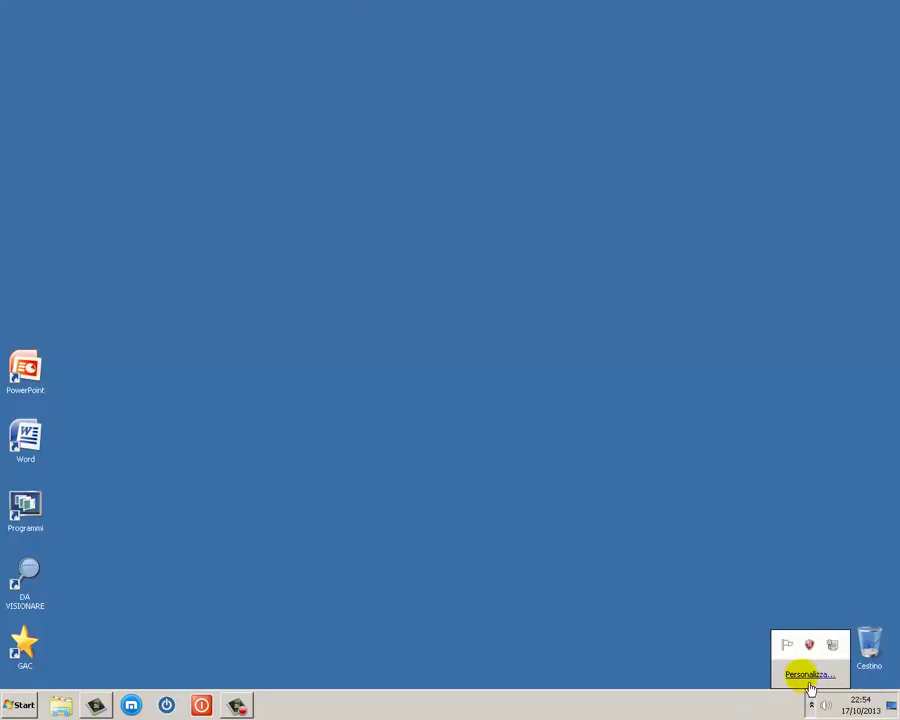
click(809, 680)
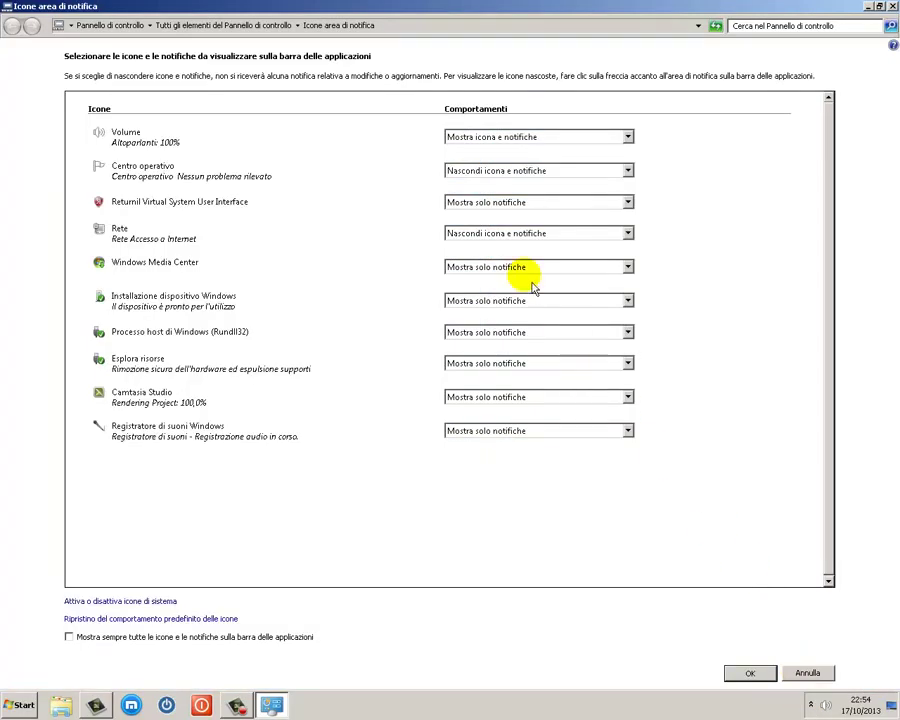
click(627, 232)
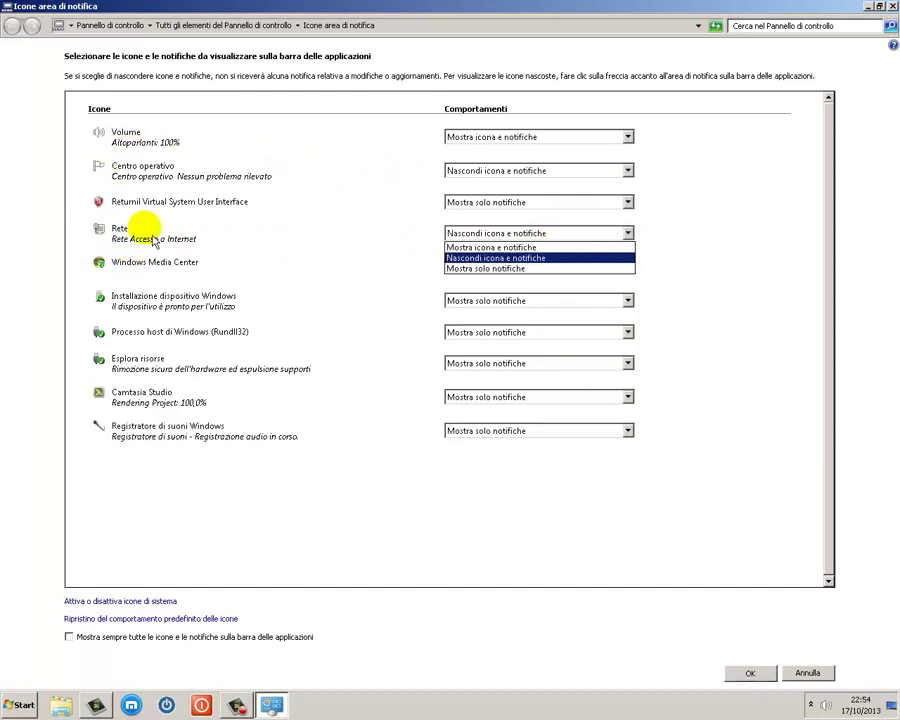
click(499, 270)
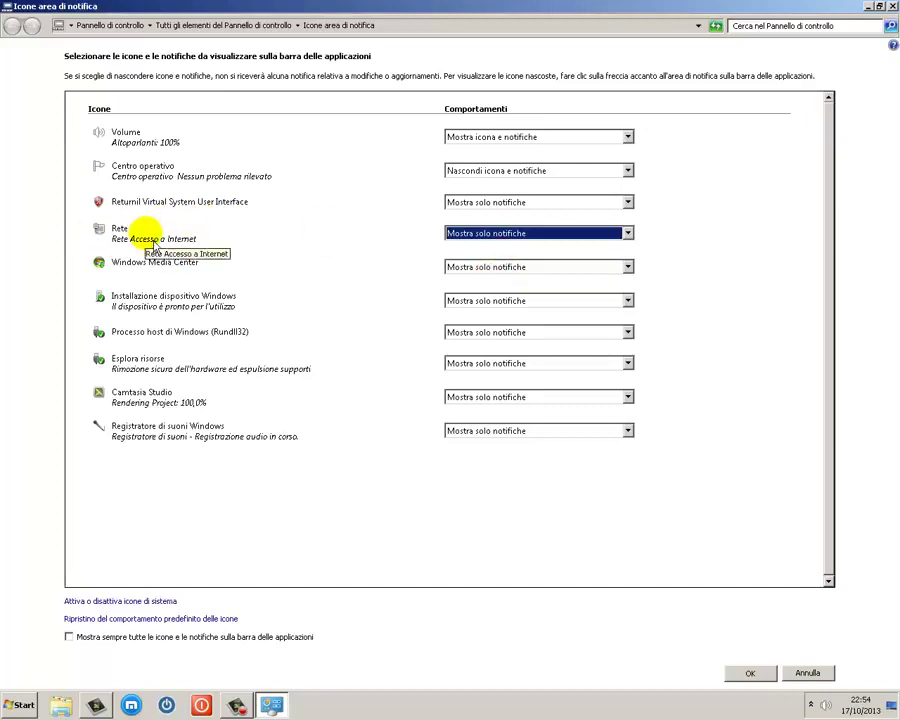
click(626, 233)
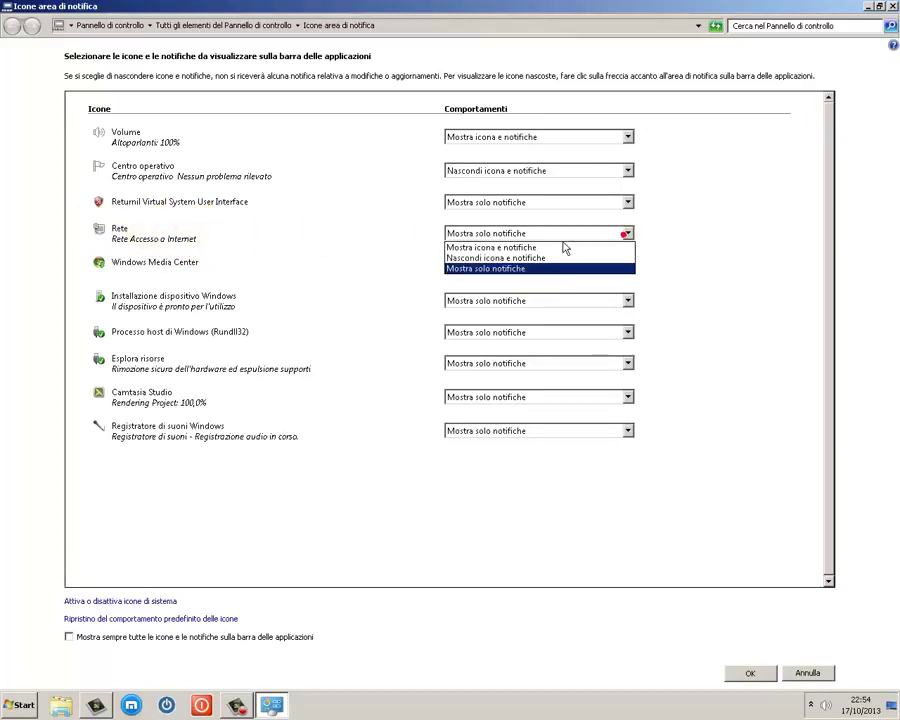
click(500, 247)
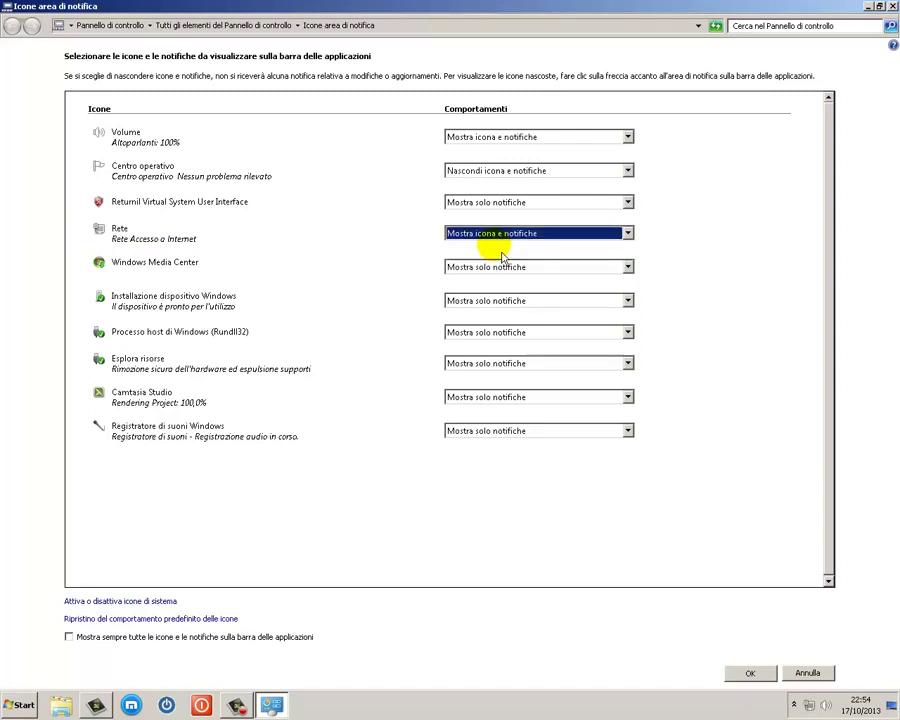
Step: Set Returnil Virtual System User Interface to Mostra icona e notifiche and reorder its icon among the visible notification icons
click(626, 203)
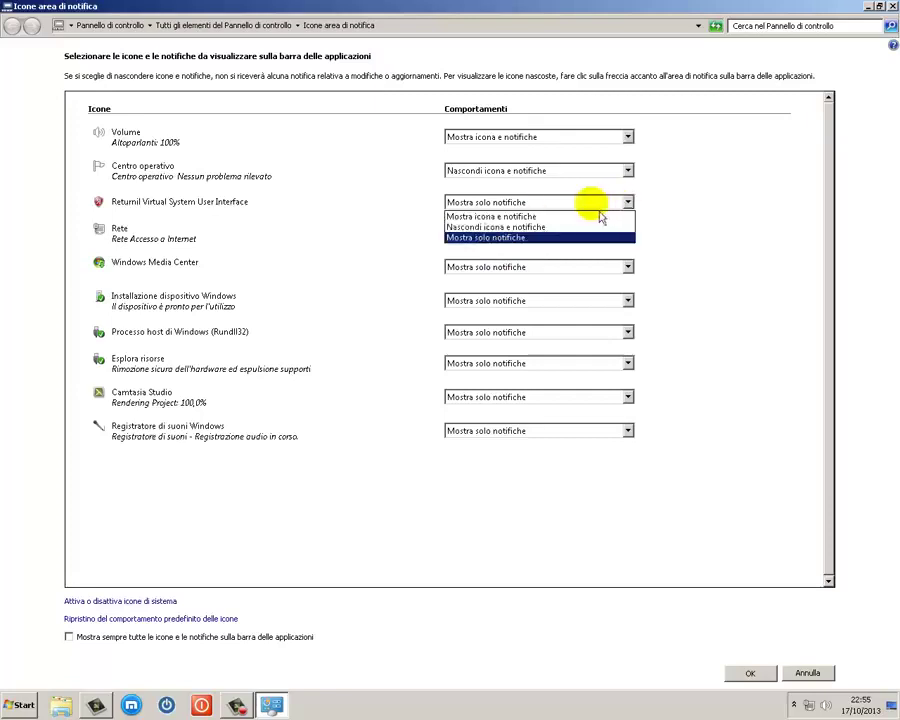
click(492, 217)
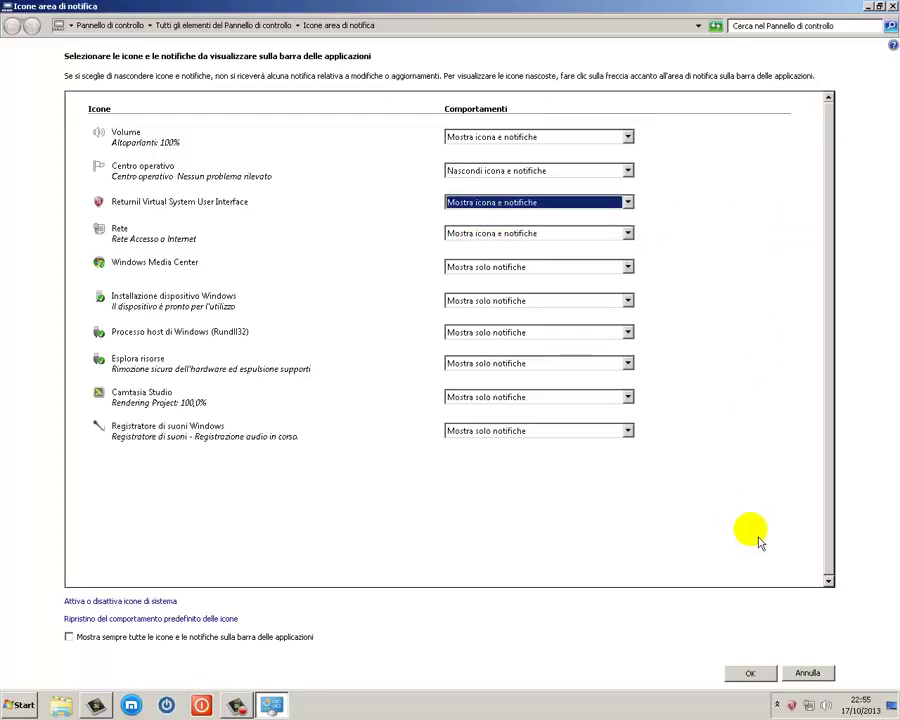
click(793, 707)
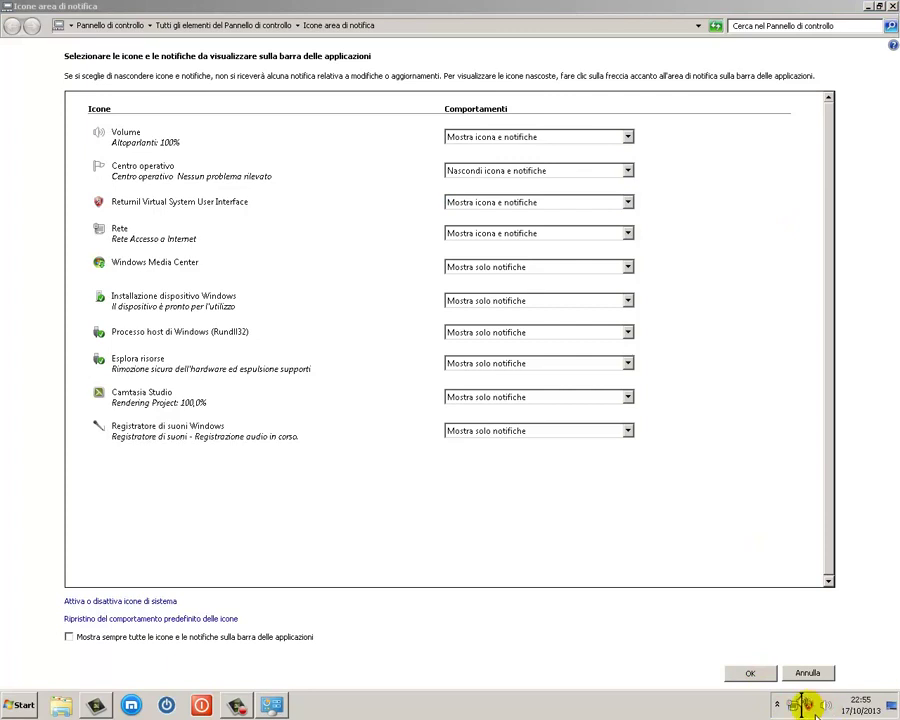
Step: Move the Volume icon from the taskbar into the group of hidden notification icons
click(777, 705)
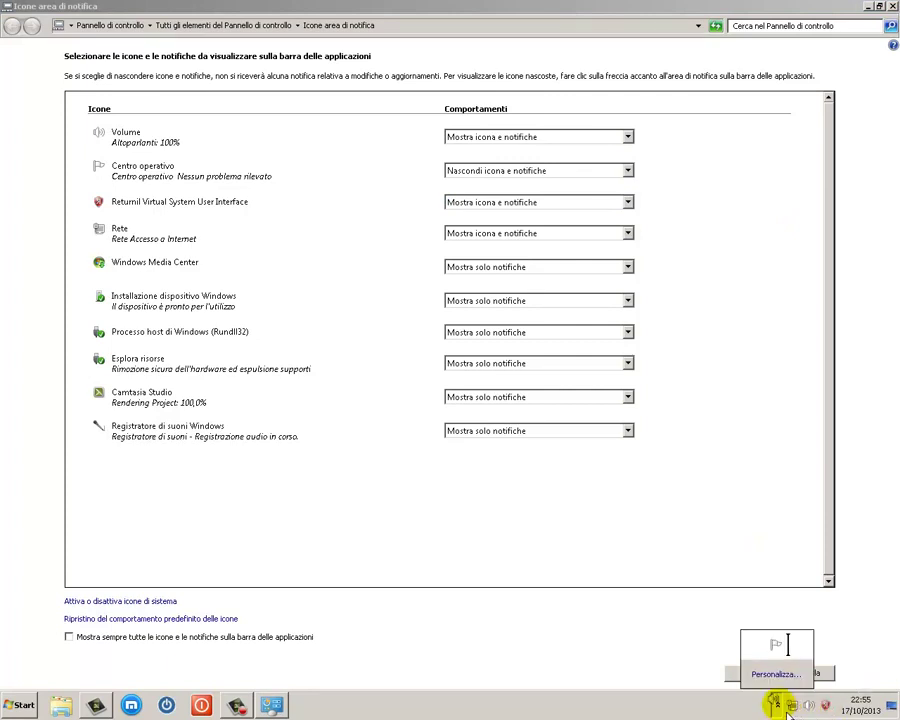
drag(809, 705, 795, 672)
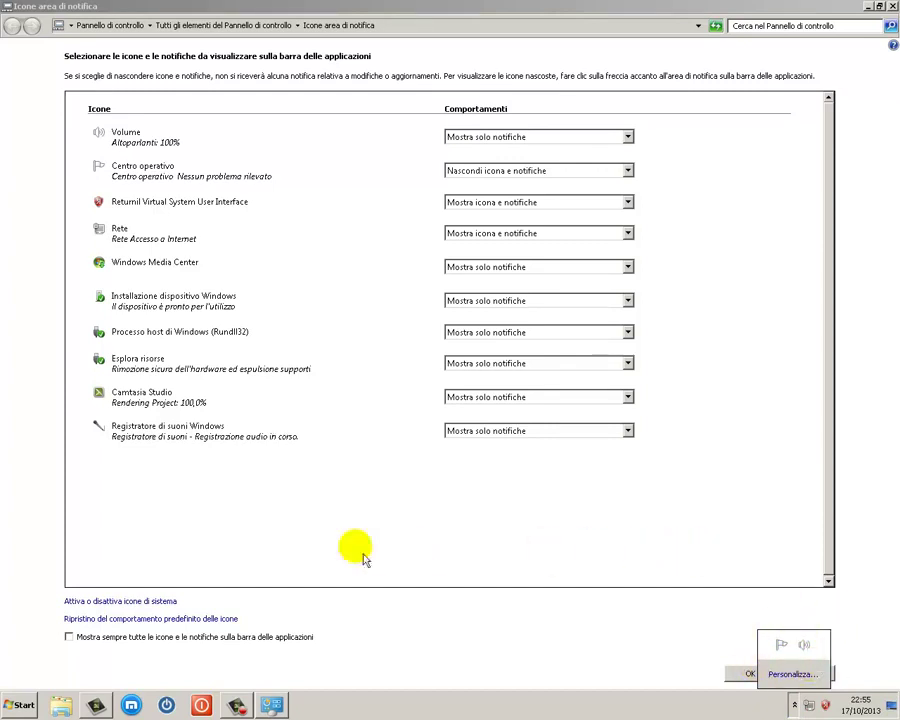
click(250, 562)
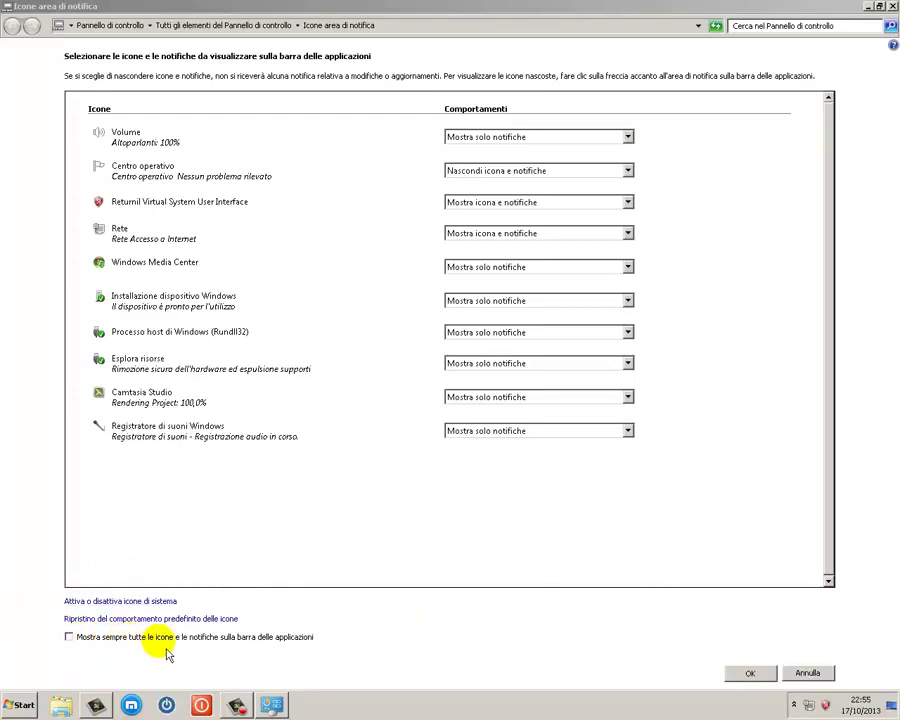
Step: Turn Mostra sempre tutte le icone e le notifiche on and off again, and restore the icons' default behaviour
click(69, 637)
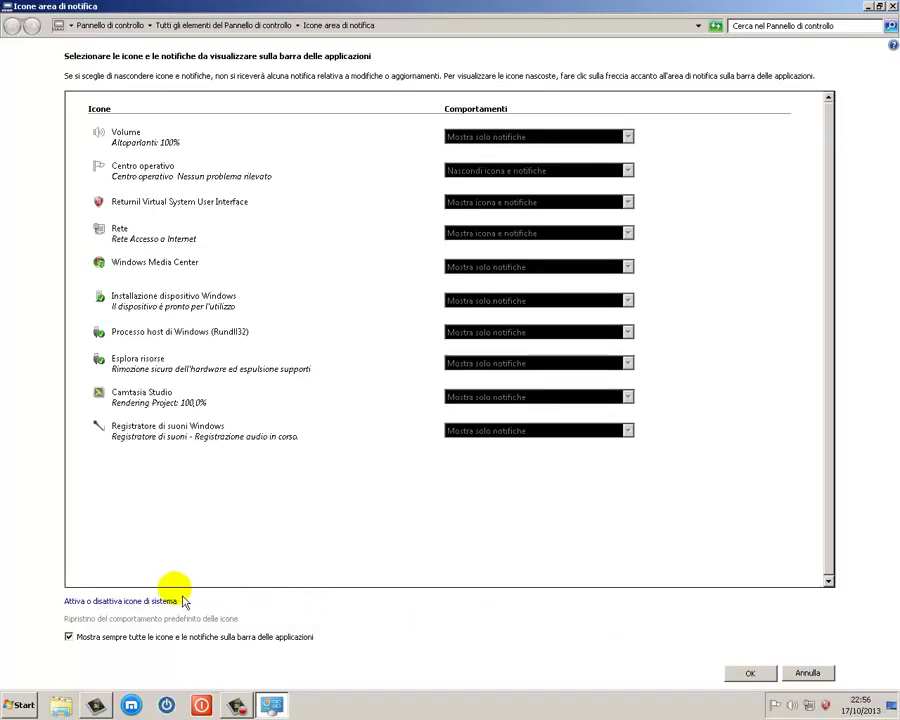
click(69, 636)
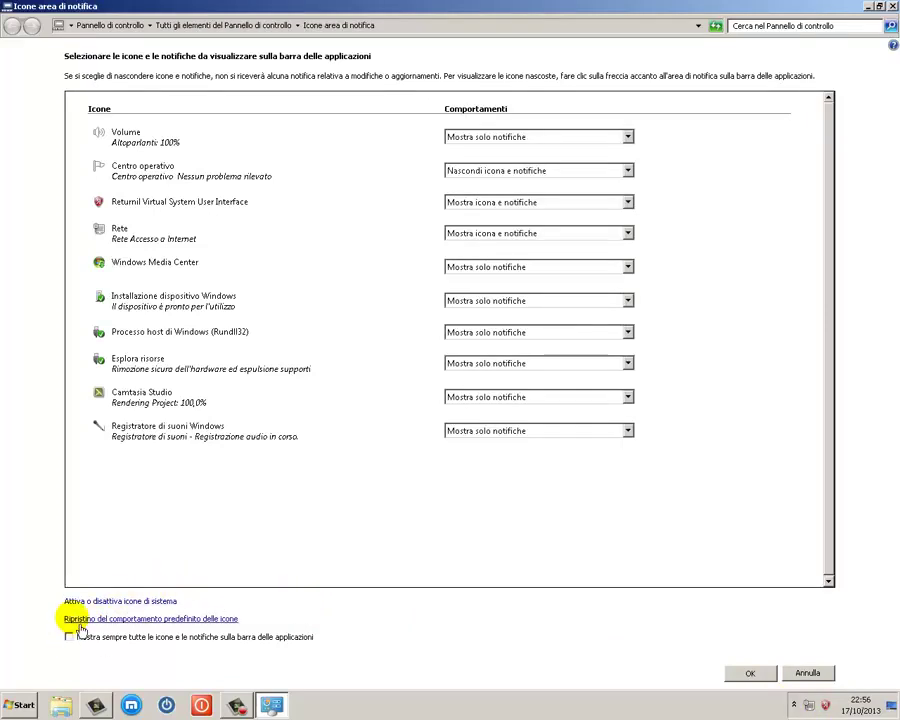
click(175, 620)
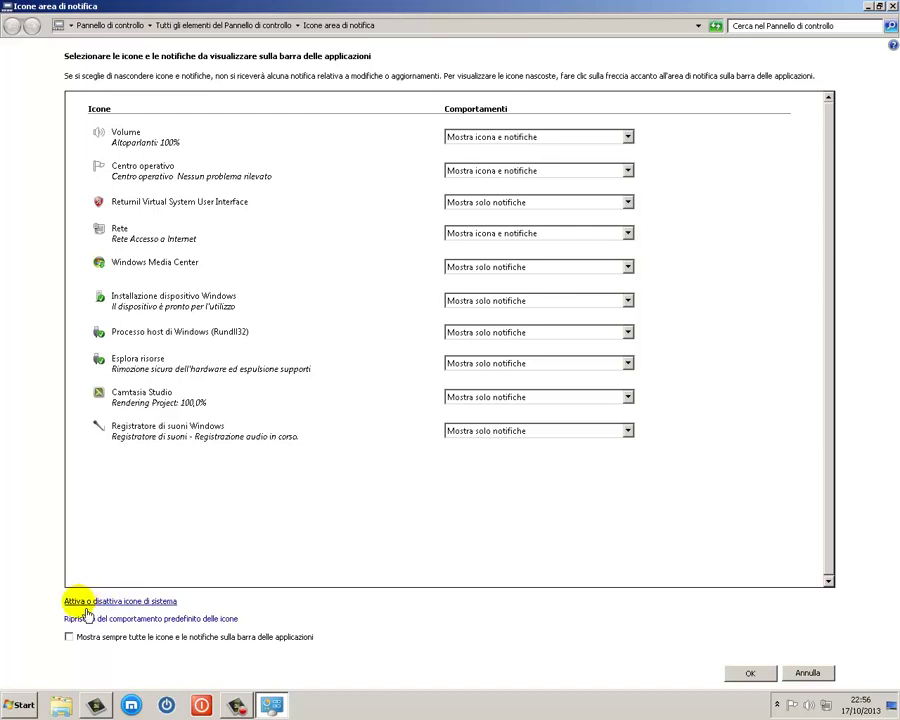
Step: Try setting the Orologio system icon to Inattivo, and cancel the change
click(108, 602)
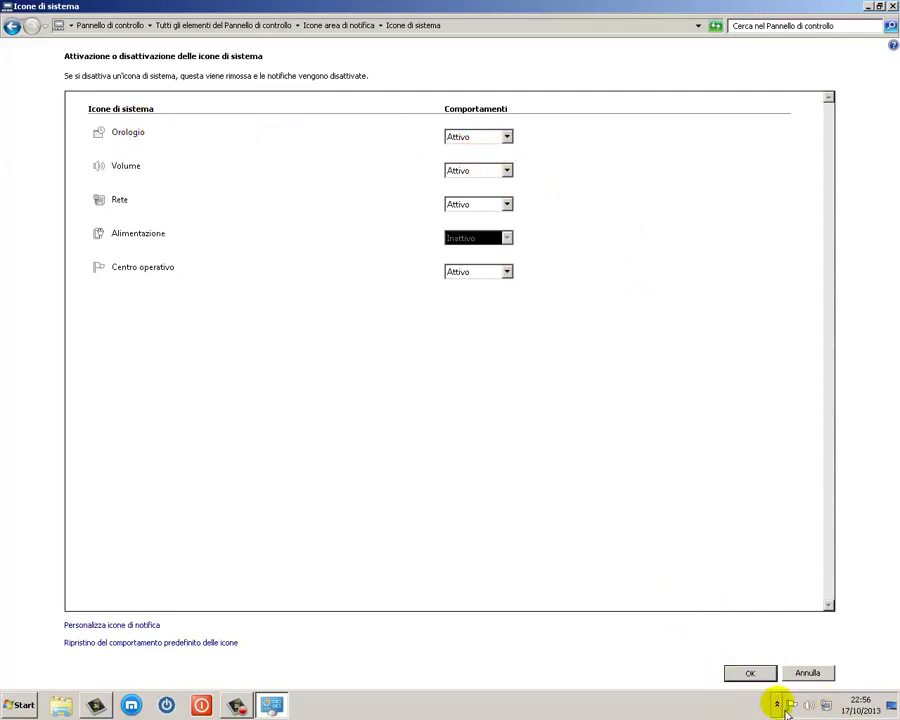
click(507, 137)
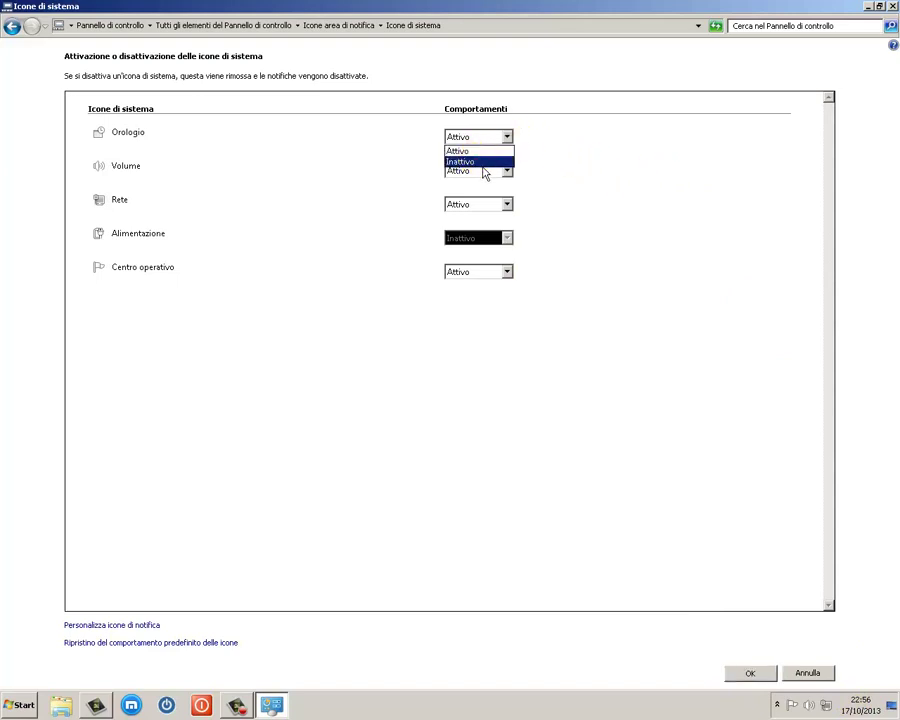
click(483, 163)
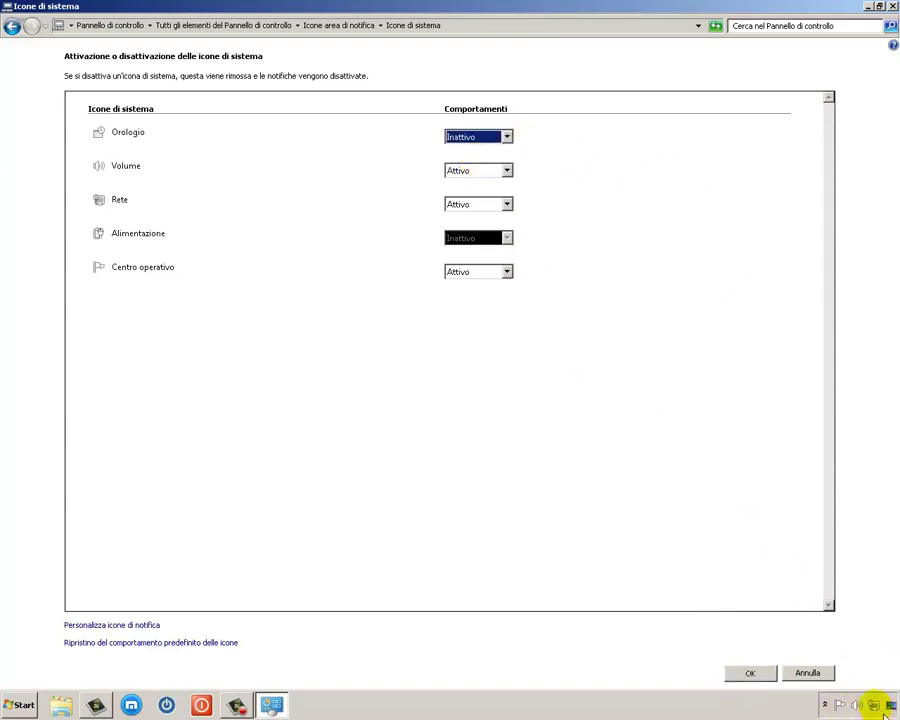
click(805, 678)
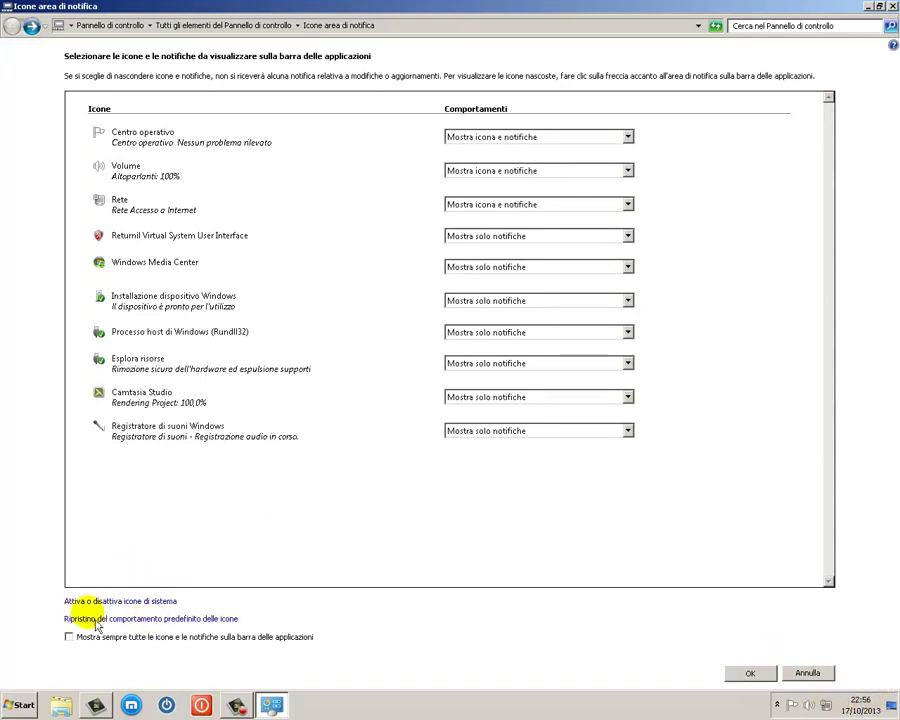
Step: Enable Mostra sempre tutte le icone e le notifiche sulla barra delle applicazioni and confirm the settings
click(77, 643)
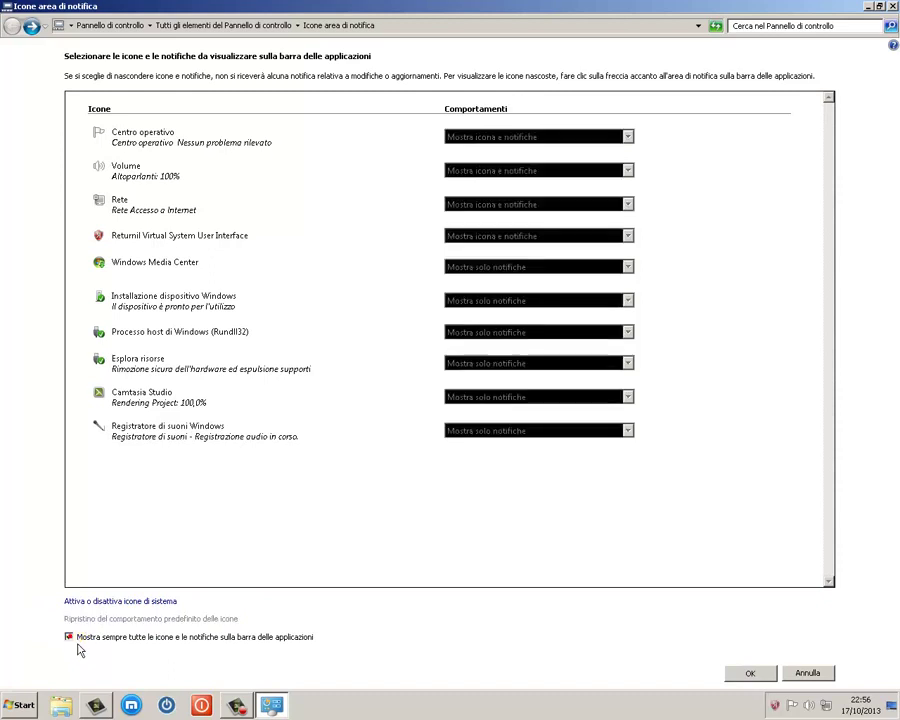
click(750, 673)
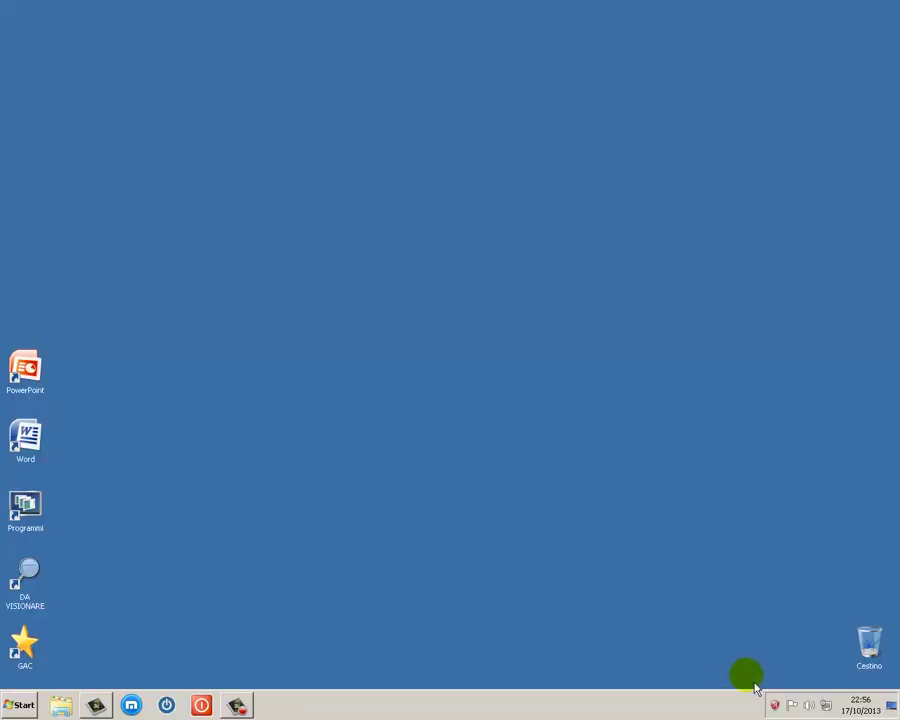
Step: Check the commands offered by the red shield icon in the notification area, and check the flag icon beside it
right_click(778, 706)
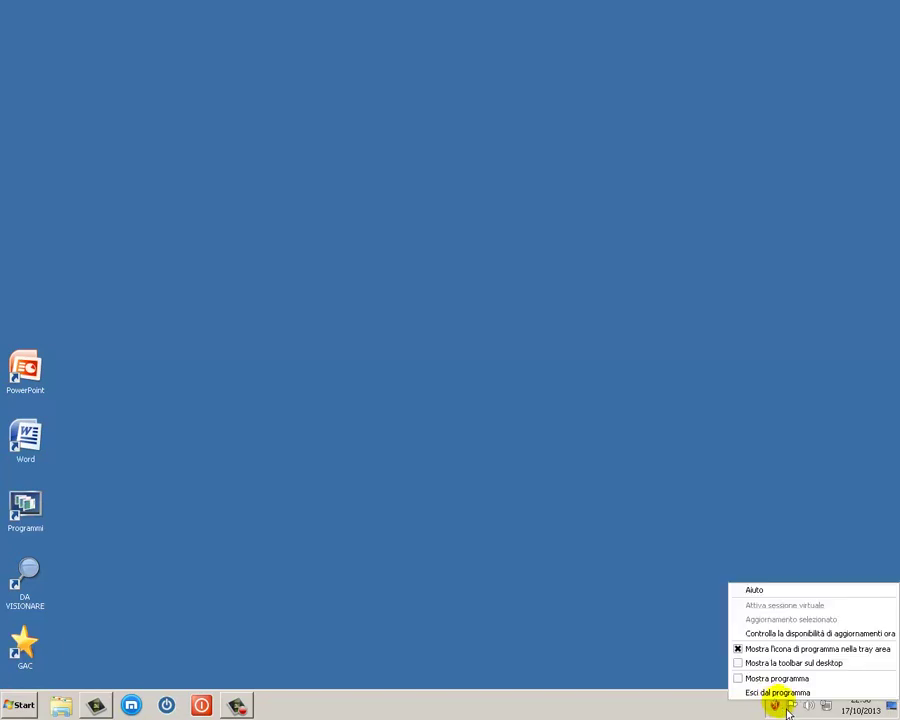
click(758, 714)
click(790, 707)
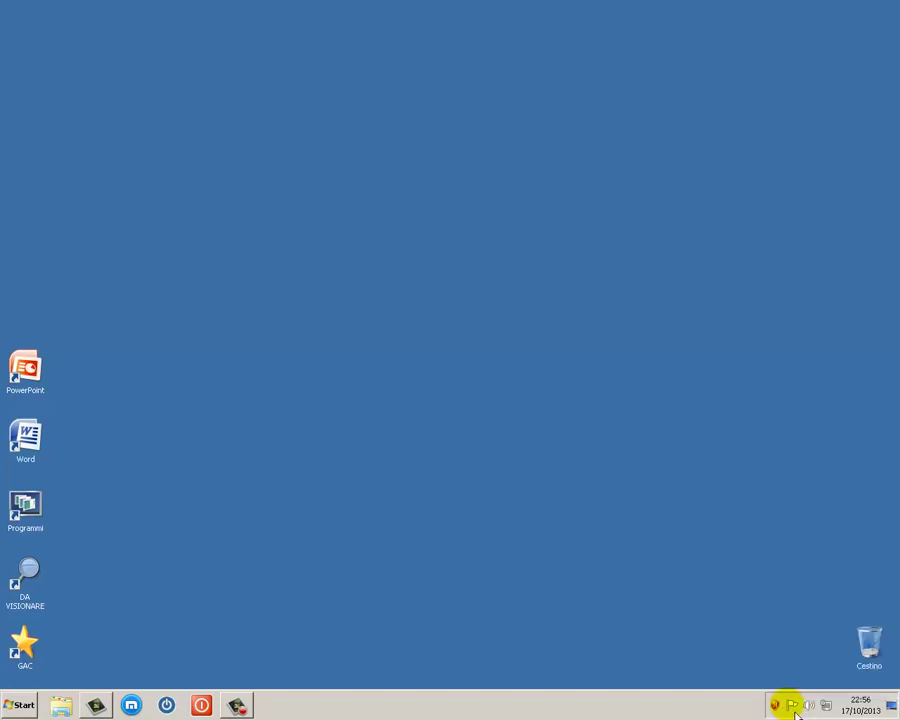
click(720, 700)
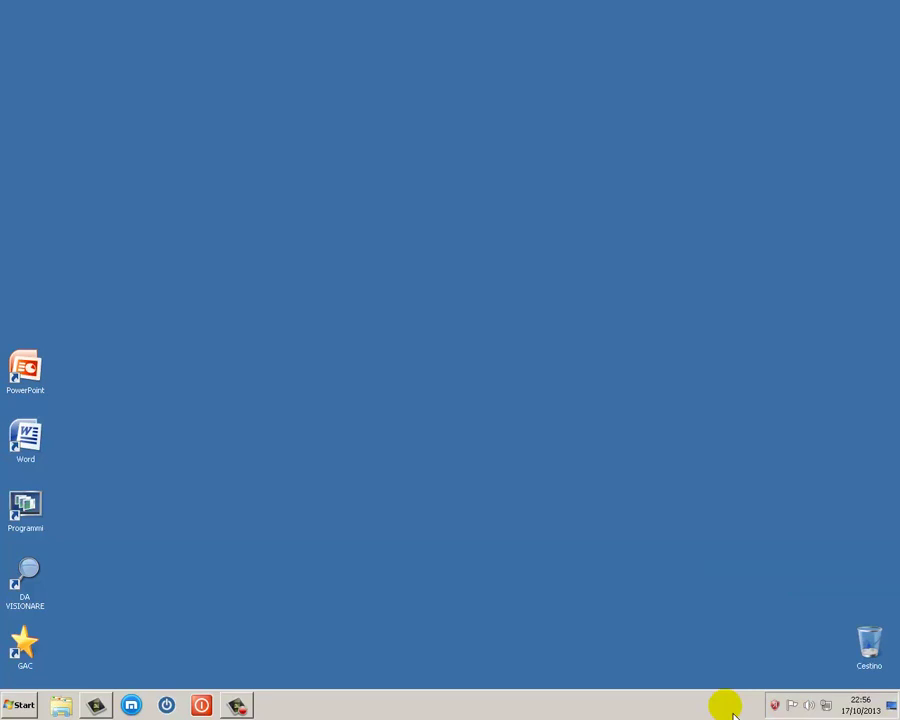
Step: View the available commands for the volume and network icons in the notification area, and dismiss them without choosing any
right_click(818, 712)
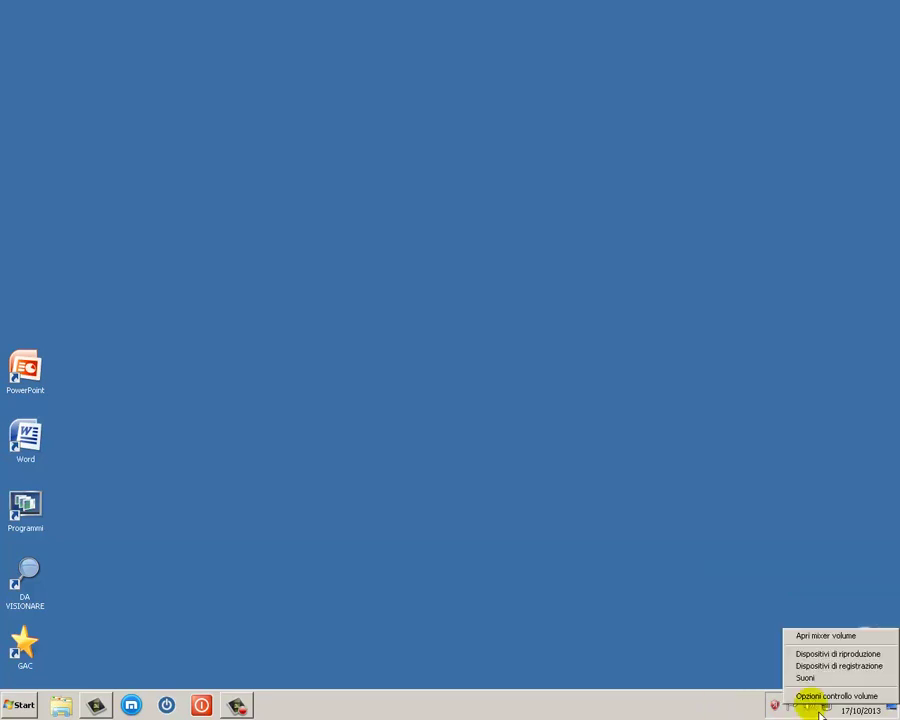
right_click(822, 708)
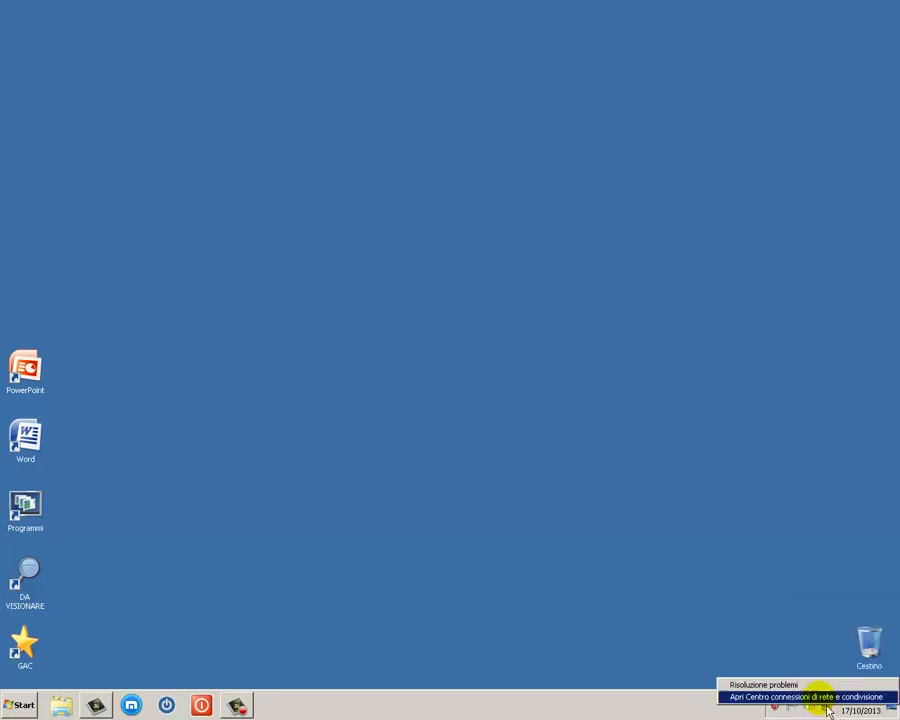
click(742, 708)
Step: Review the options of the red shield icon and the volume icon again without choosing any
right_click(775, 706)
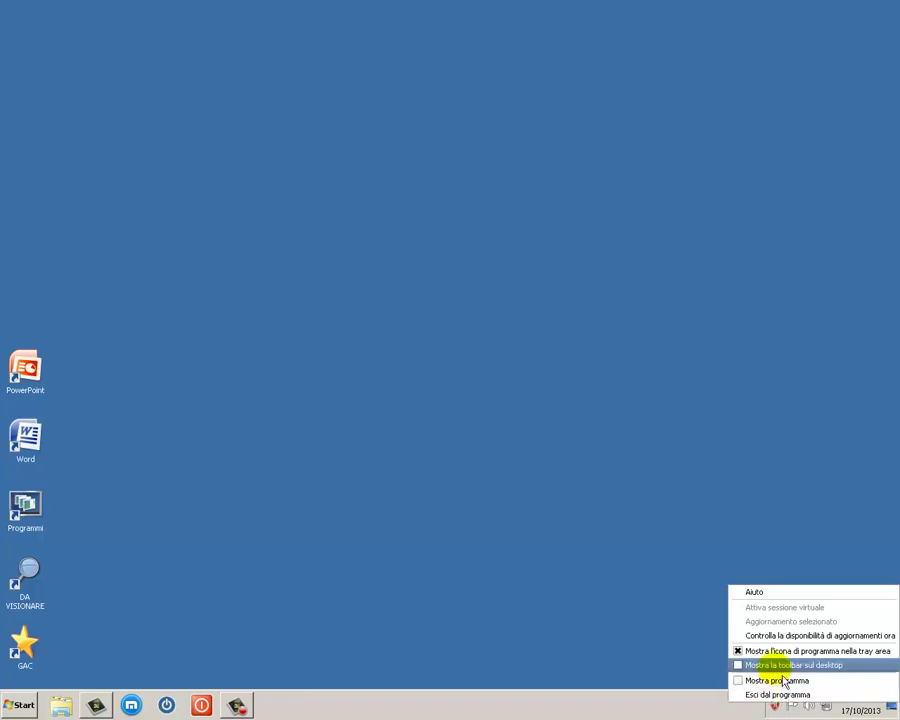
click(746, 694)
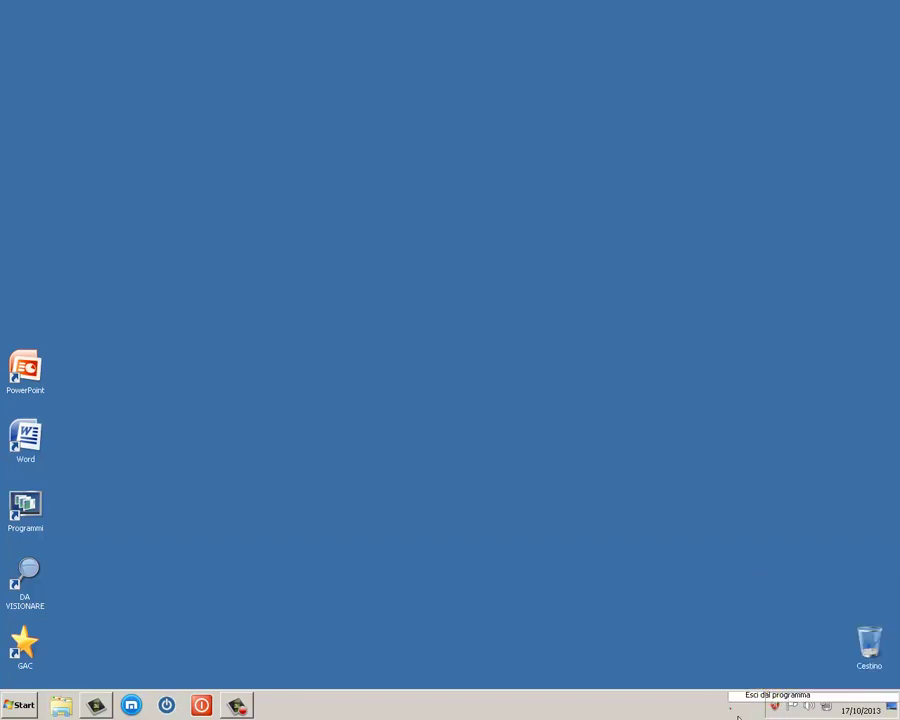
right_click(809, 706)
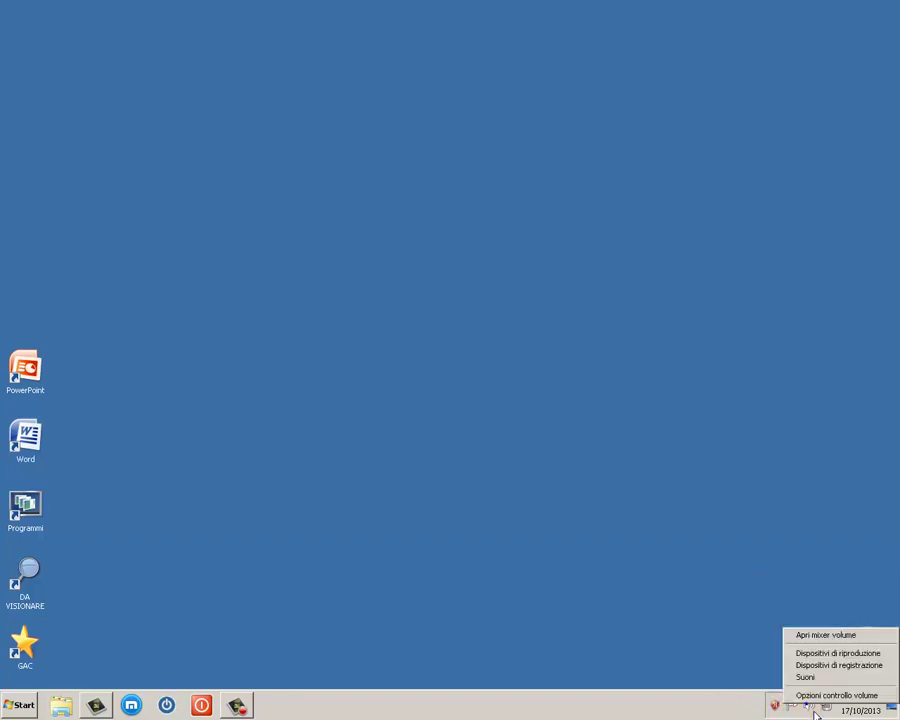
click(717, 701)
Step: Open the volume control from the notification area and lower the speaker volume to slightly above half
click(809, 706)
click(819, 569)
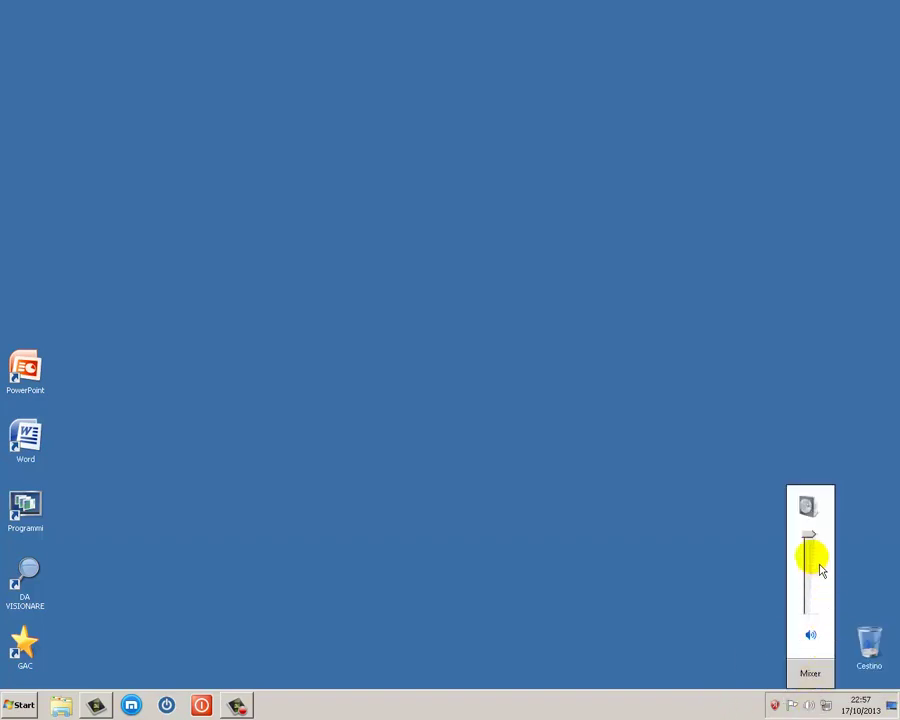
click(818, 576)
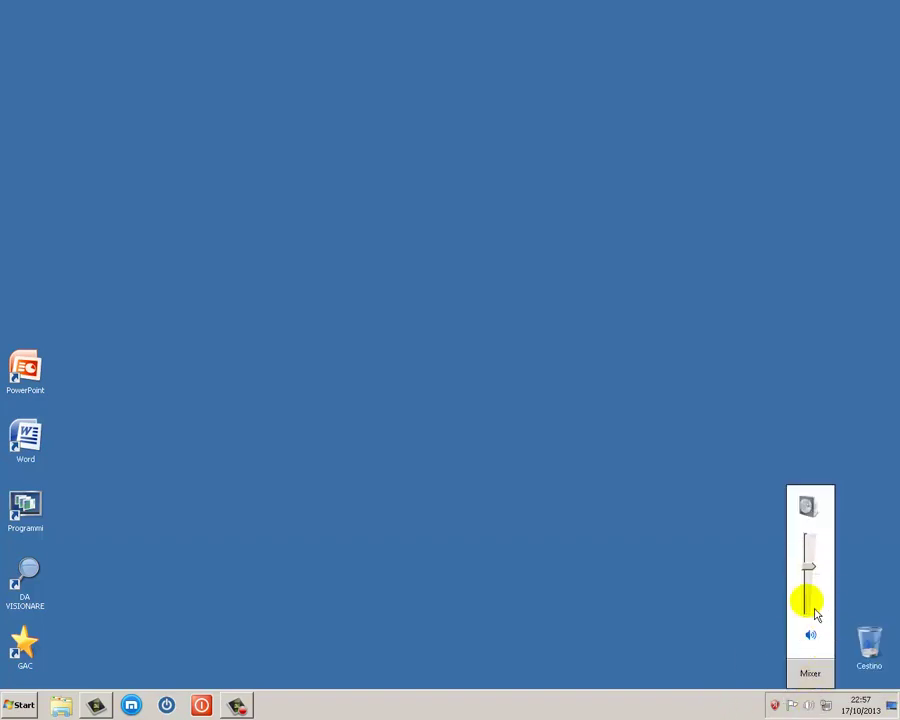